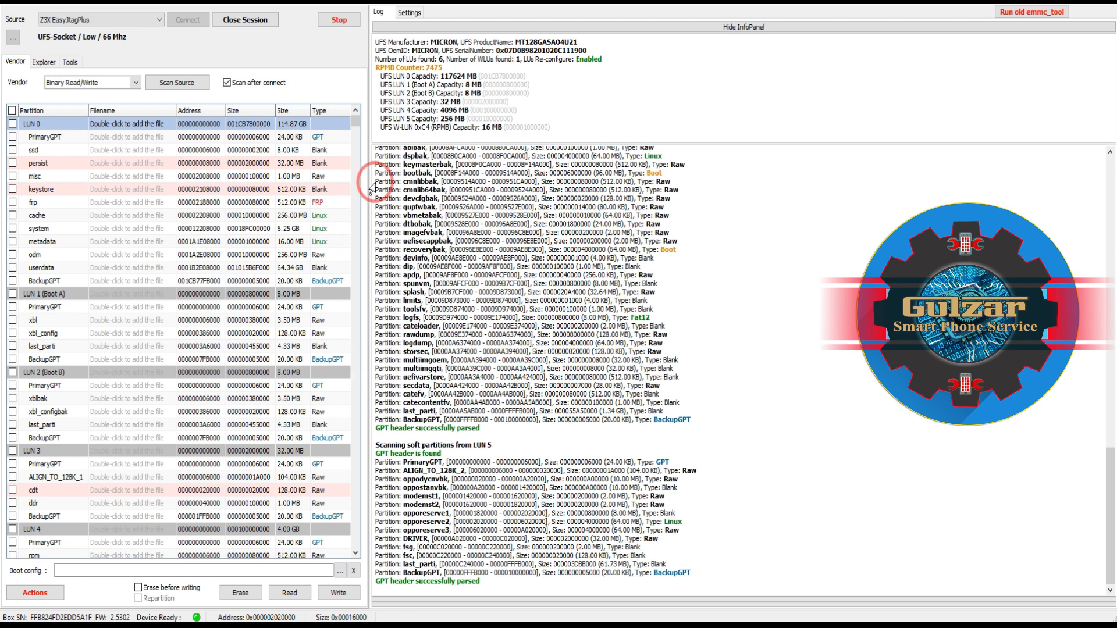
Review the partition table and scan log, comparing the LUN 0 capacity with the size of the userdata partition.
click(356, 325)
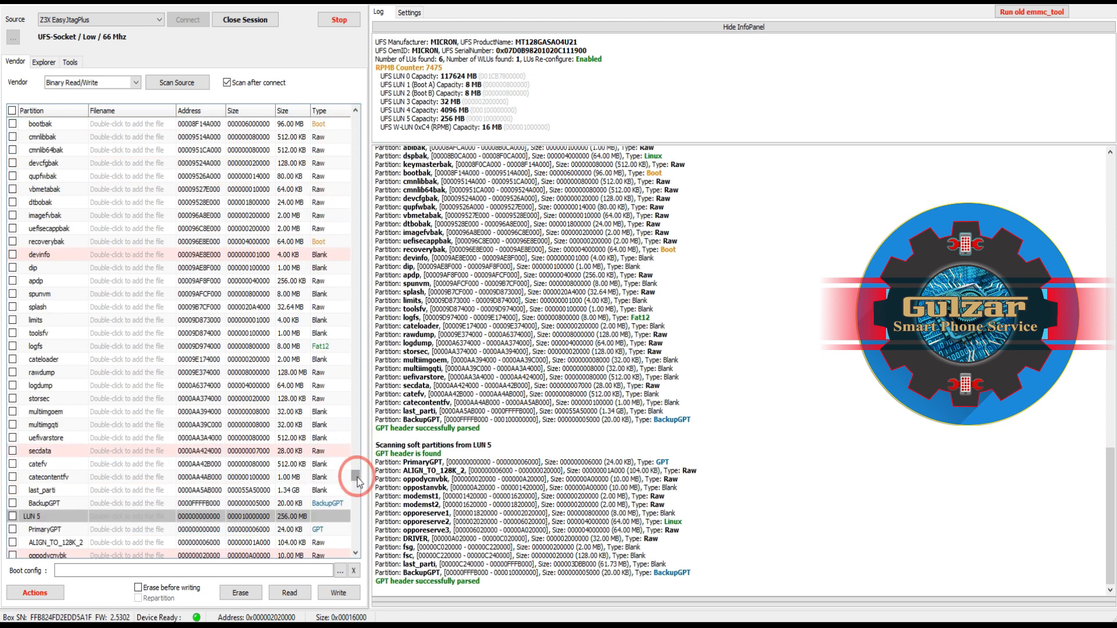
drag(351, 473, 352, 567)
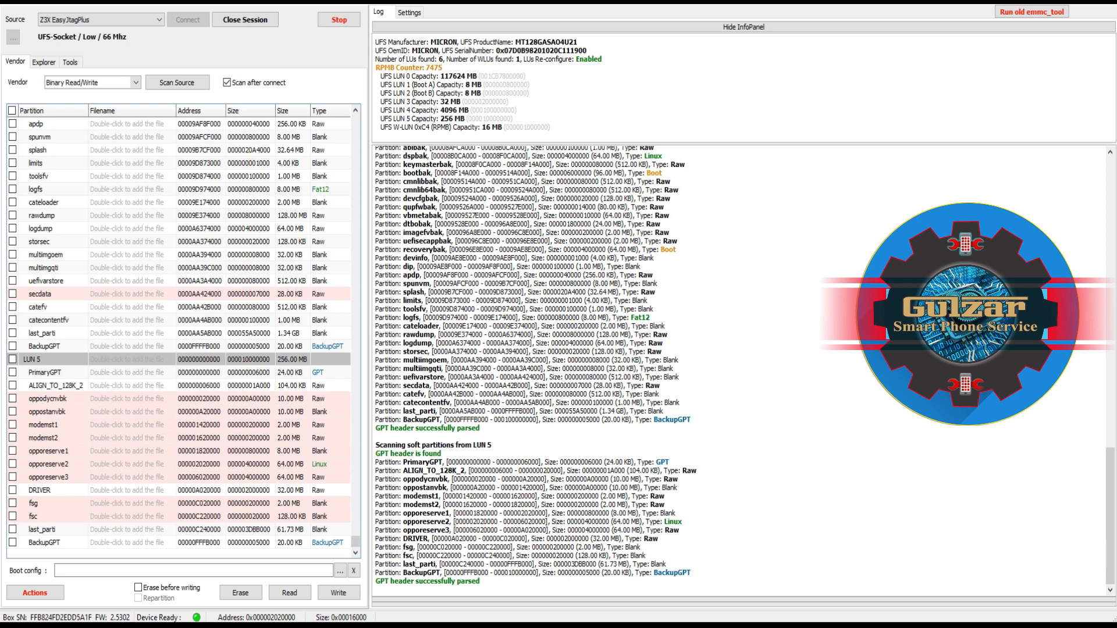
drag(1109, 459, 1110, 159)
double_click(452, 76)
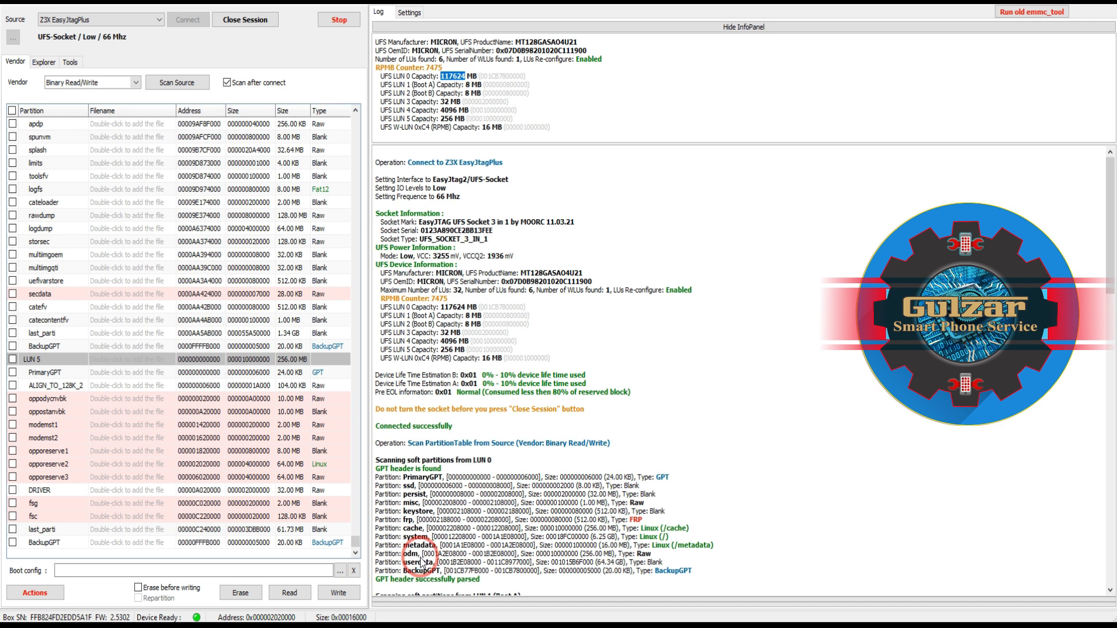
drag(596, 563, 621, 569)
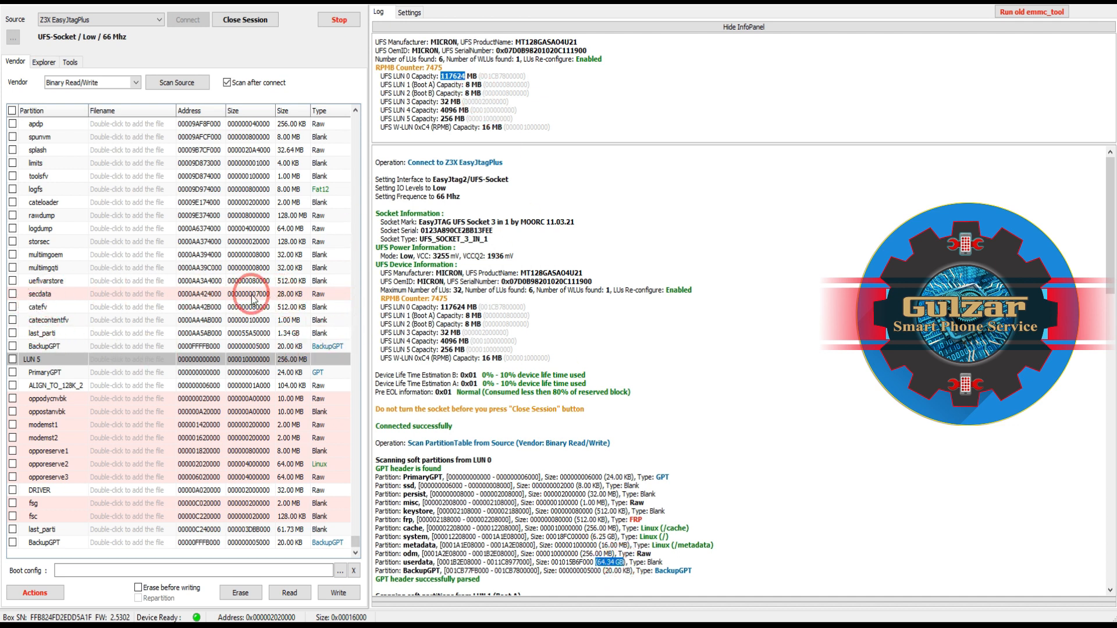
scroll(67, 292, up, 2)
scroll(67, 292, up, 11)
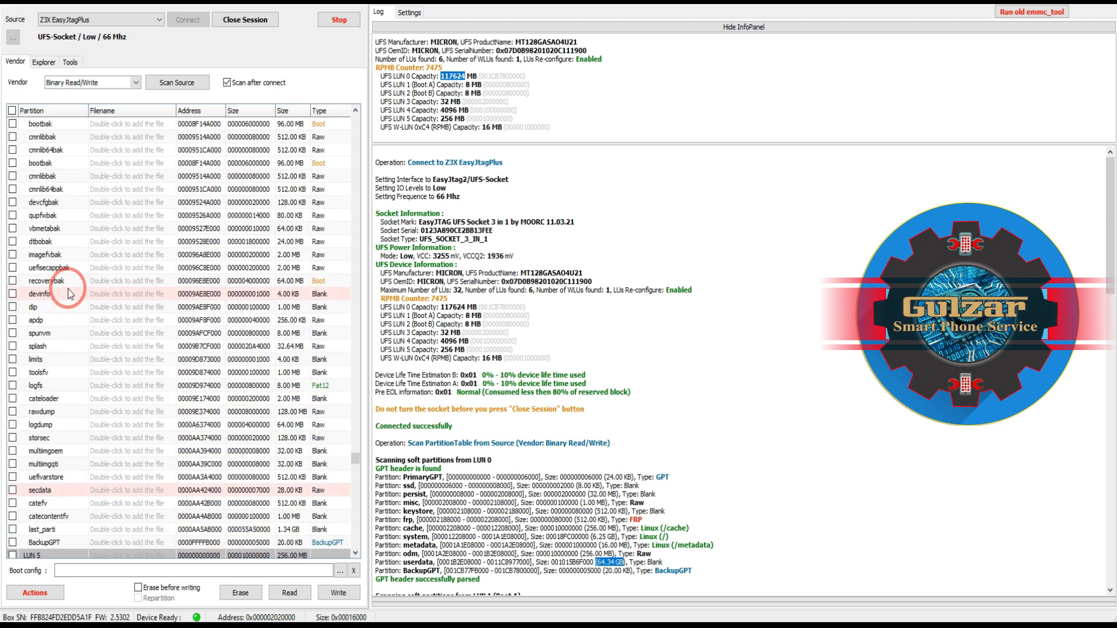
drag(359, 334, 356, 115)
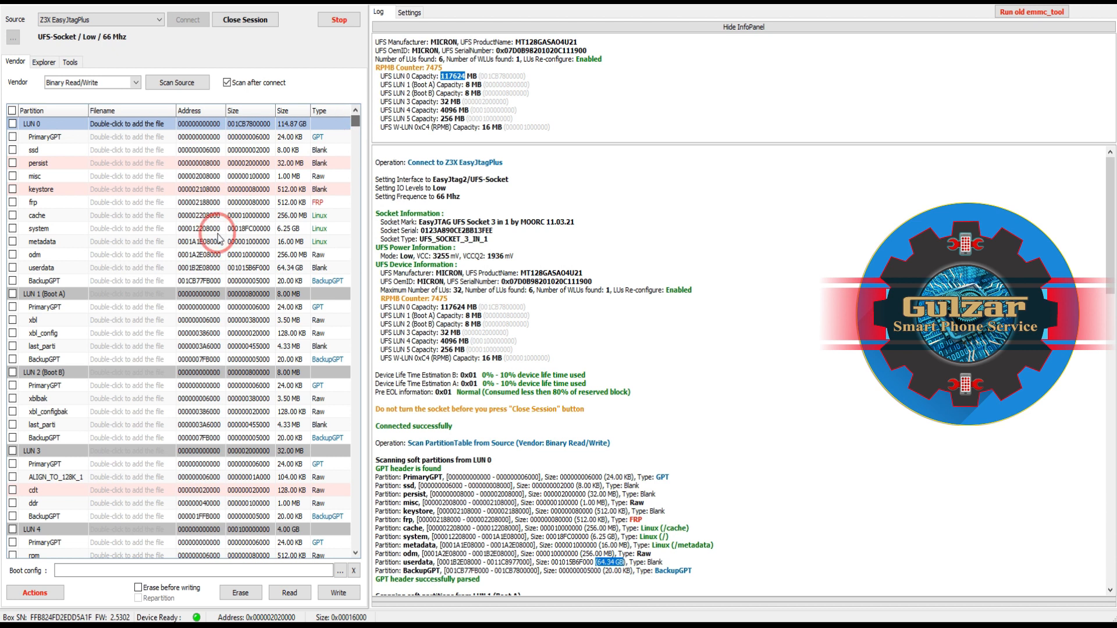
click(82, 267)
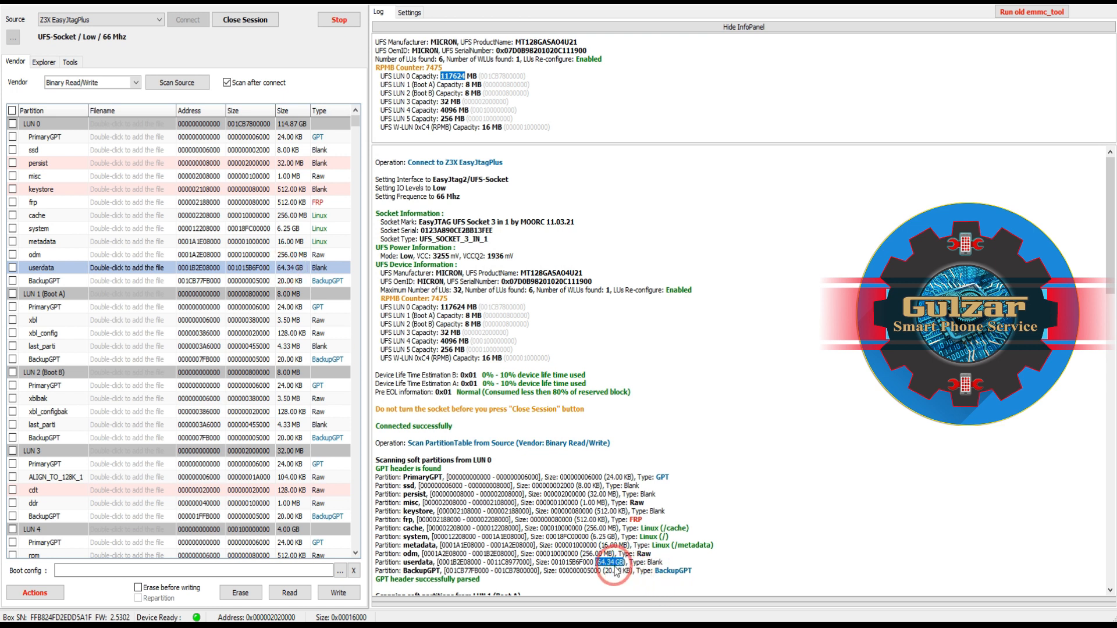
click(455, 85)
double_click(457, 76)
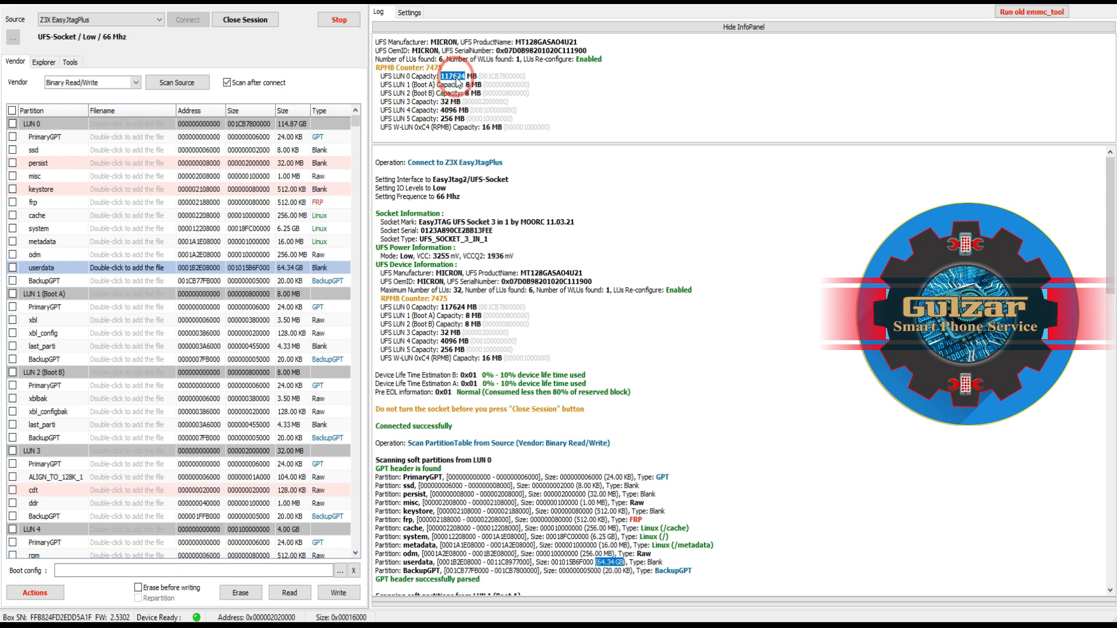
Open the resize settings for the LUN 0 userdata partition and enable Advanced mode.
right_click(41, 271)
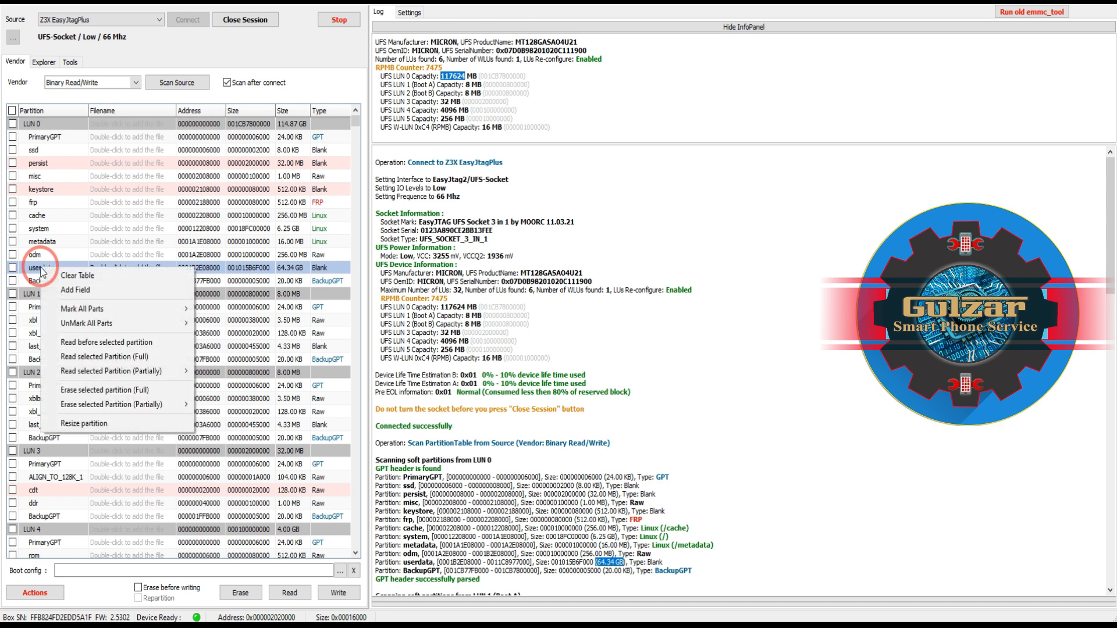
click(84, 431)
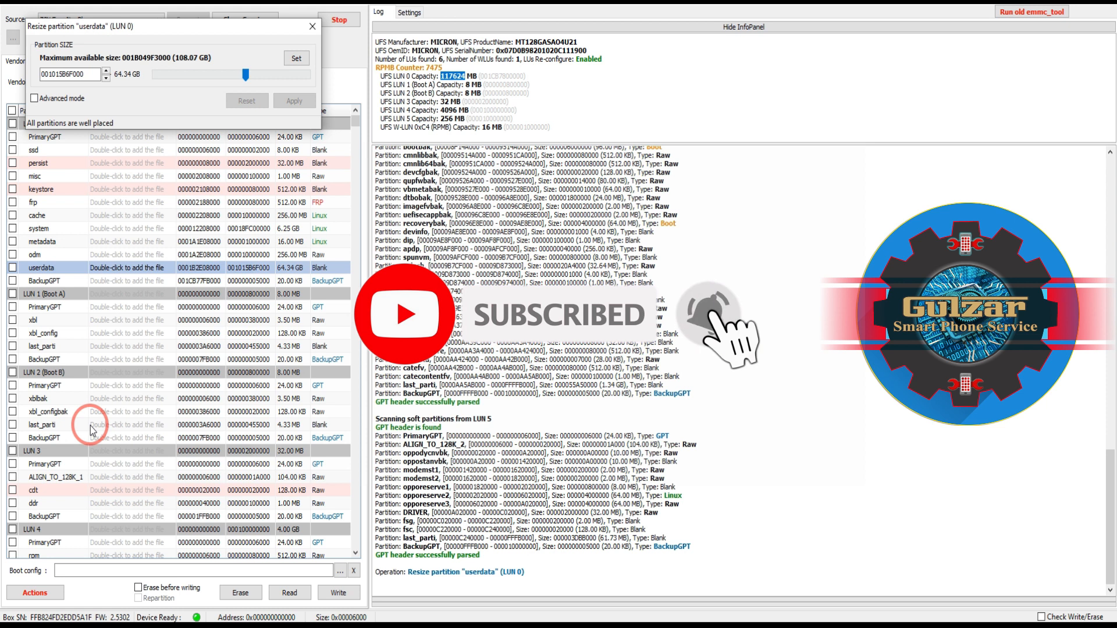
drag(204, 32, 682, 195)
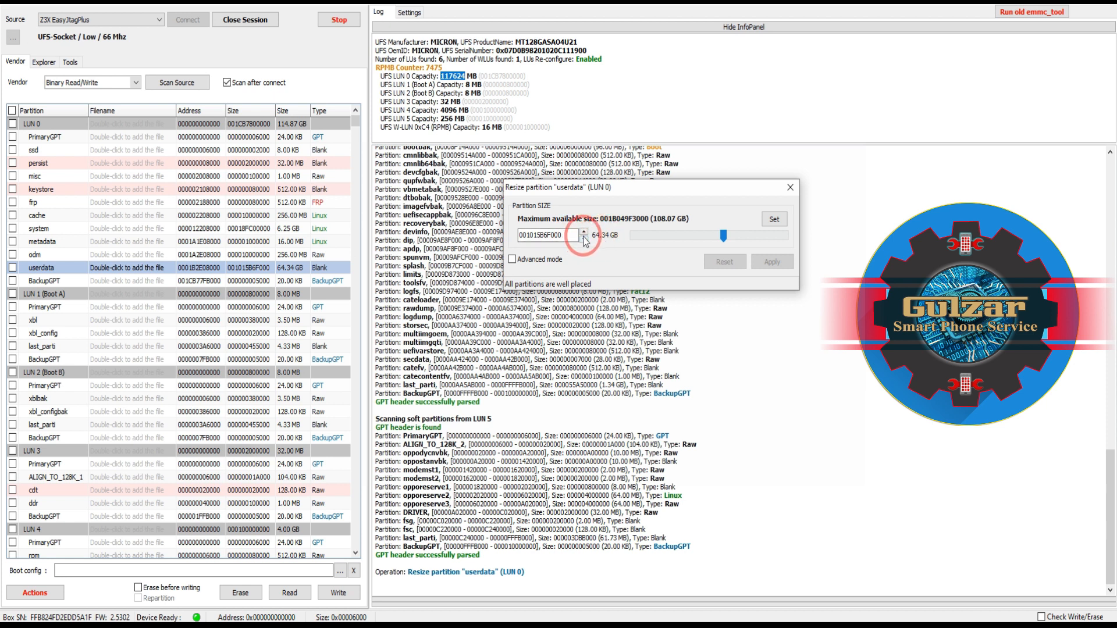
double_click(544, 235)
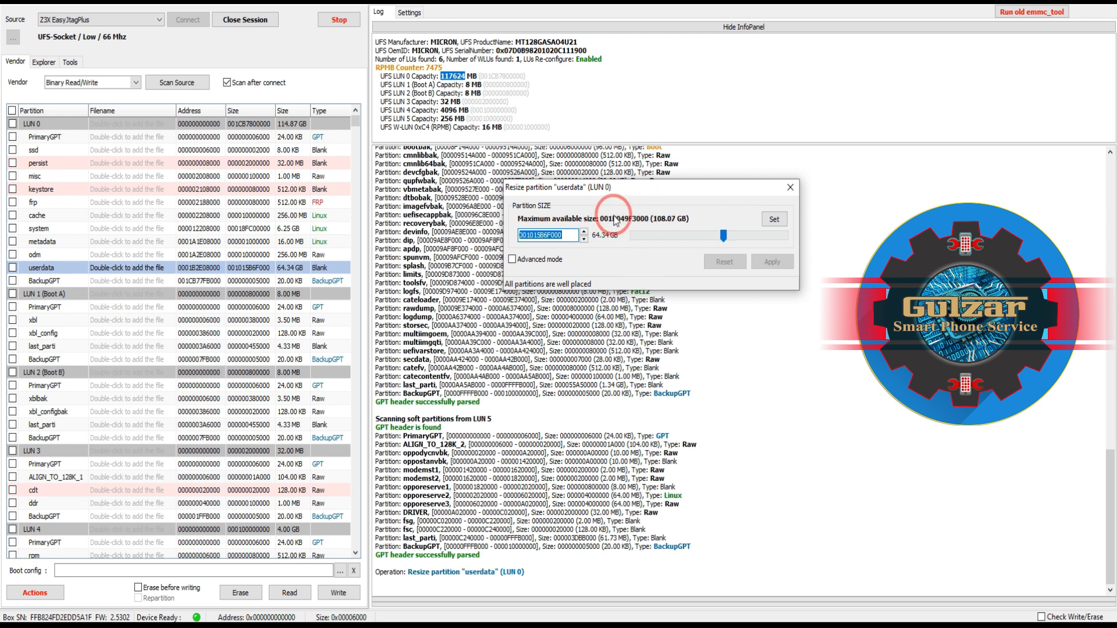
click(512, 259)
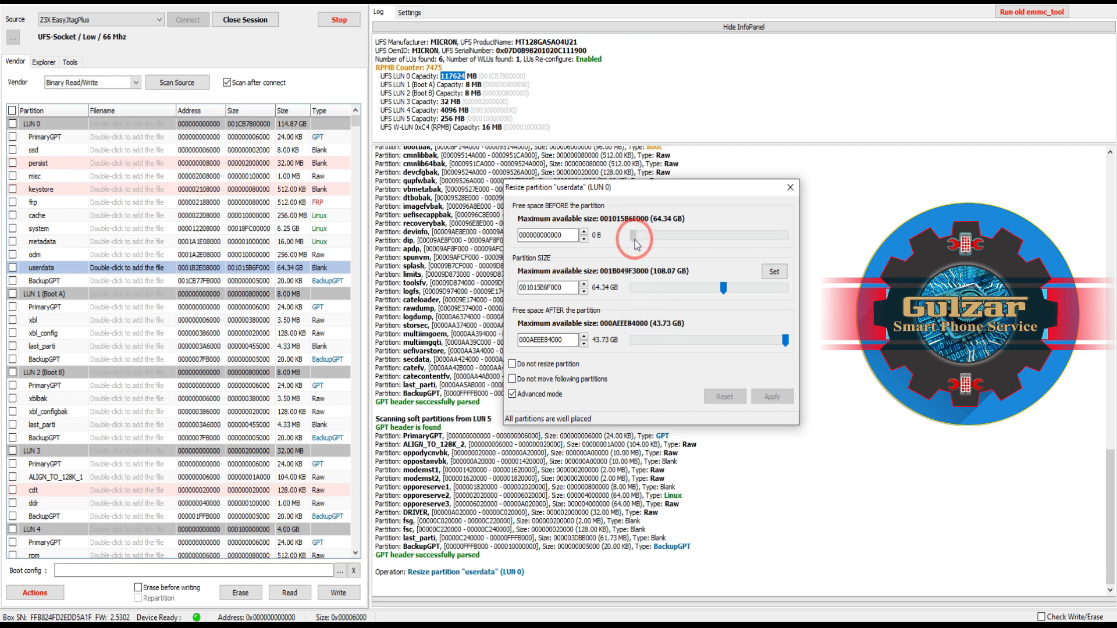
Resize userdata to the maximum available 108.07 GB with no free space before it, and apply the repartitioning.
drag(634, 241, 791, 230)
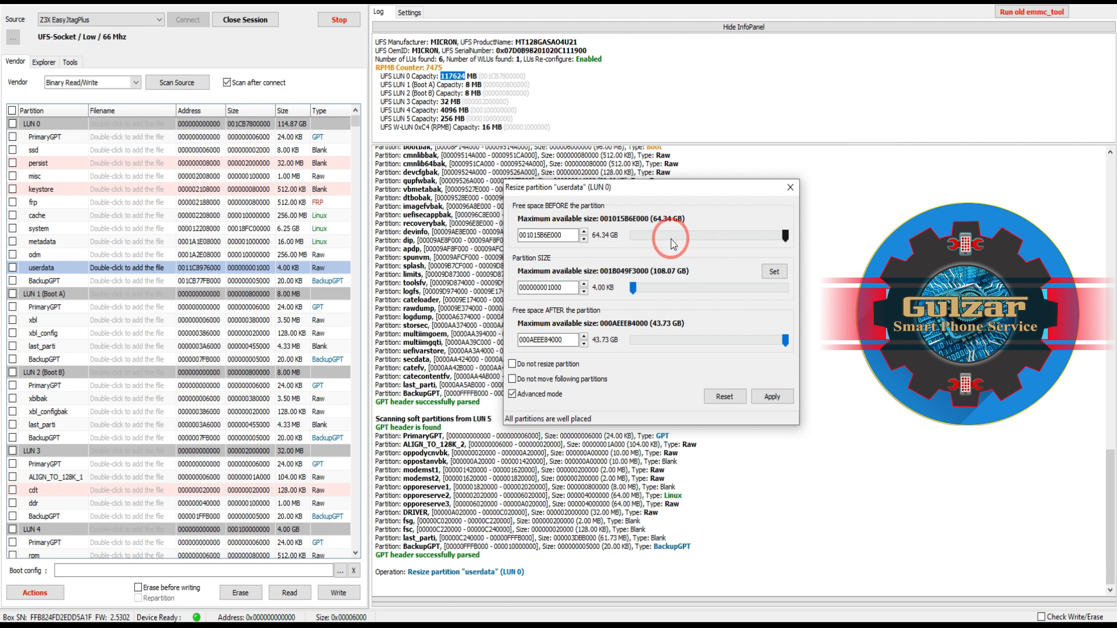
drag(633, 287, 791, 291)
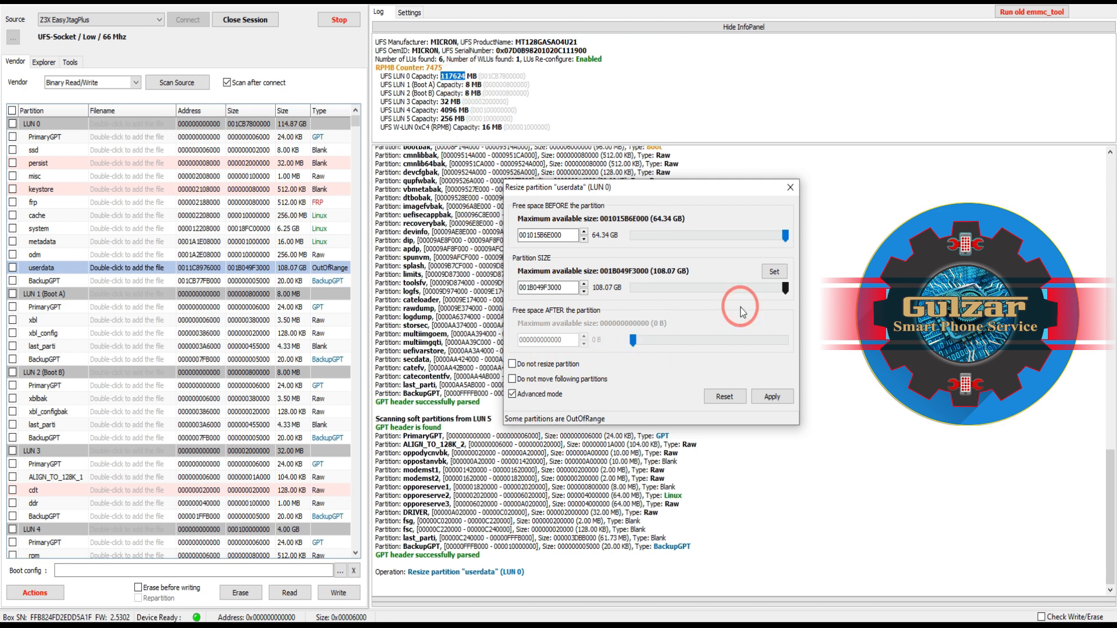
click(774, 272)
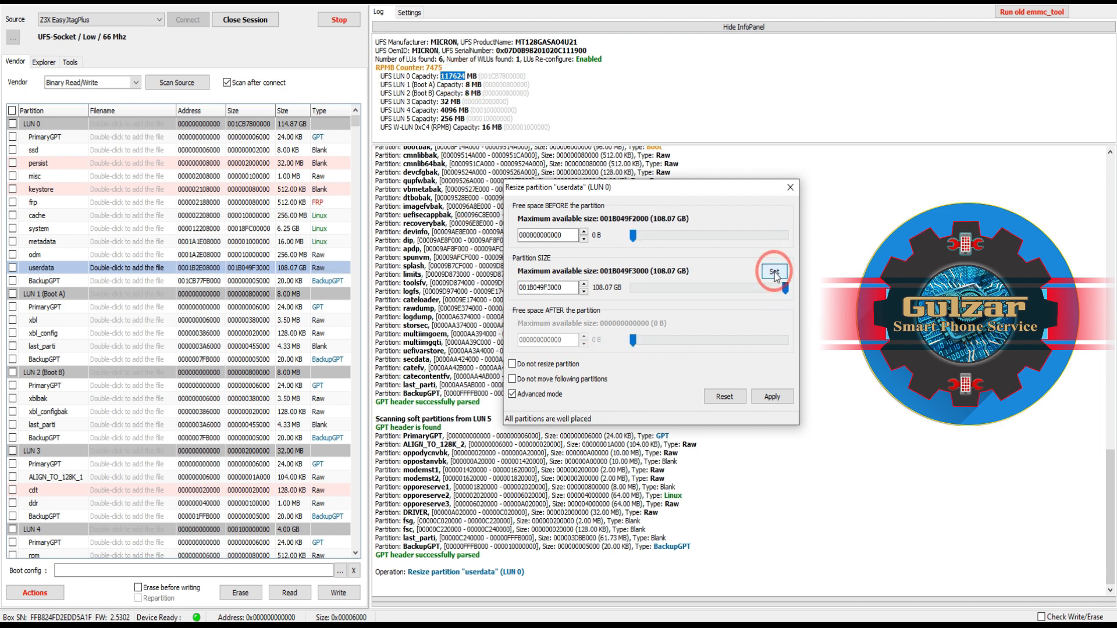
click(770, 399)
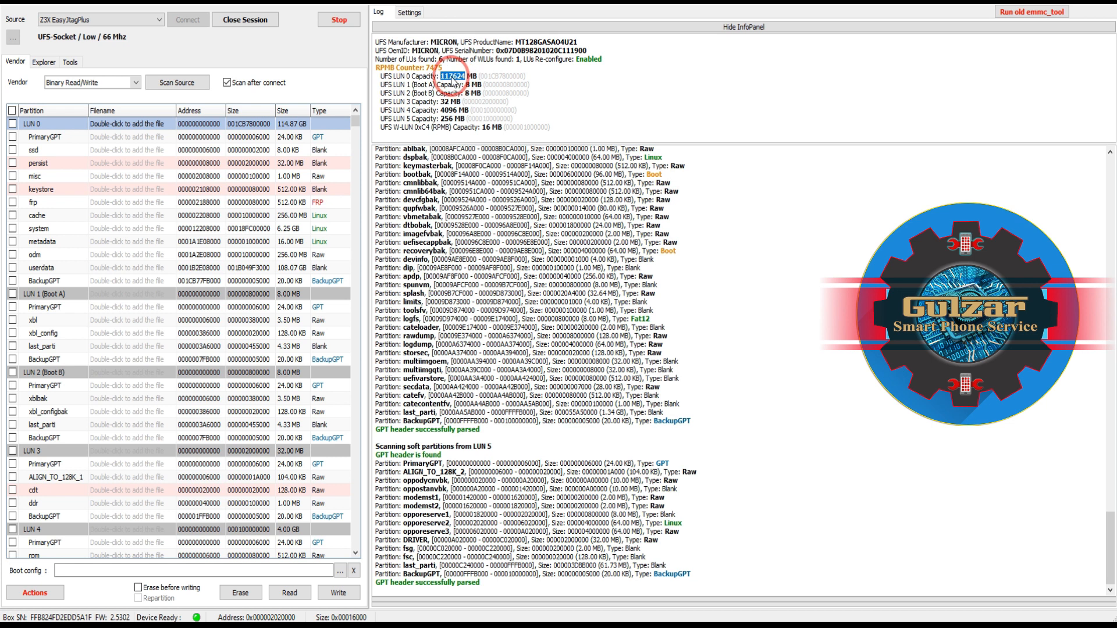
Review the repartitioning log and check the userdata size in both the rescanned log and the partition table.
drag(1104, 535, 1108, 163)
drag(1113, 209, 790, 518)
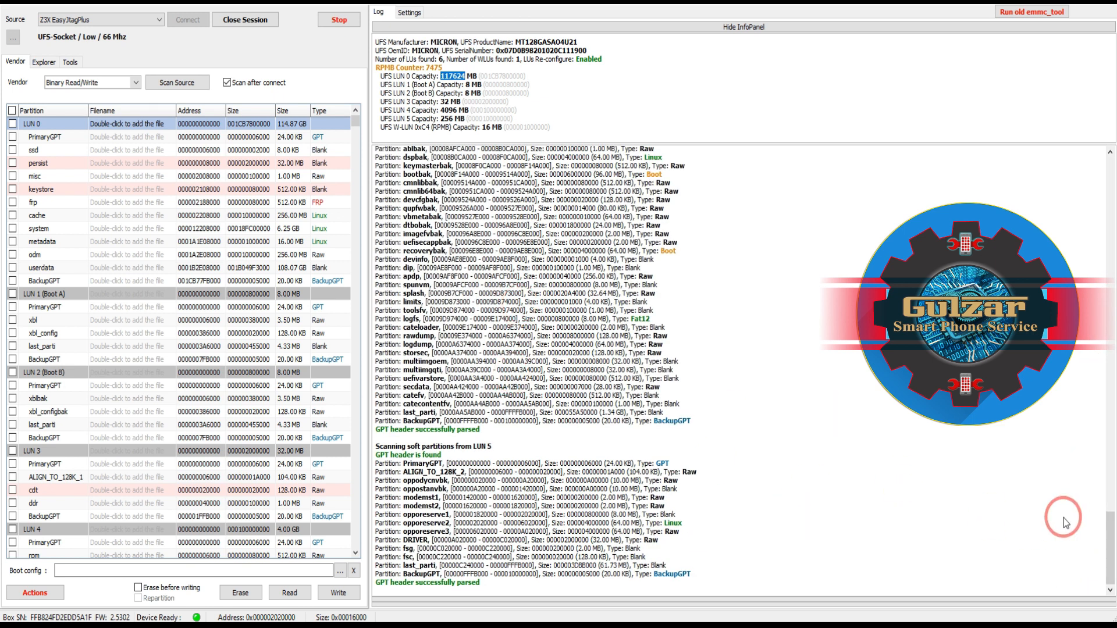
drag(1112, 530, 1112, 486)
drag(1112, 477, 1113, 413)
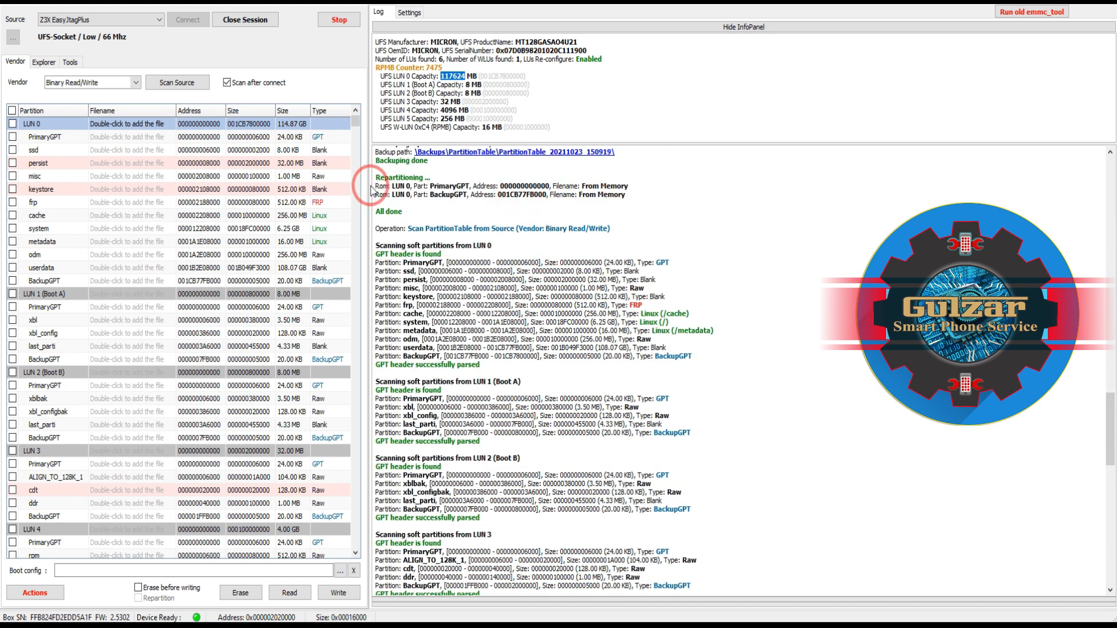
drag(373, 187, 634, 213)
click(675, 238)
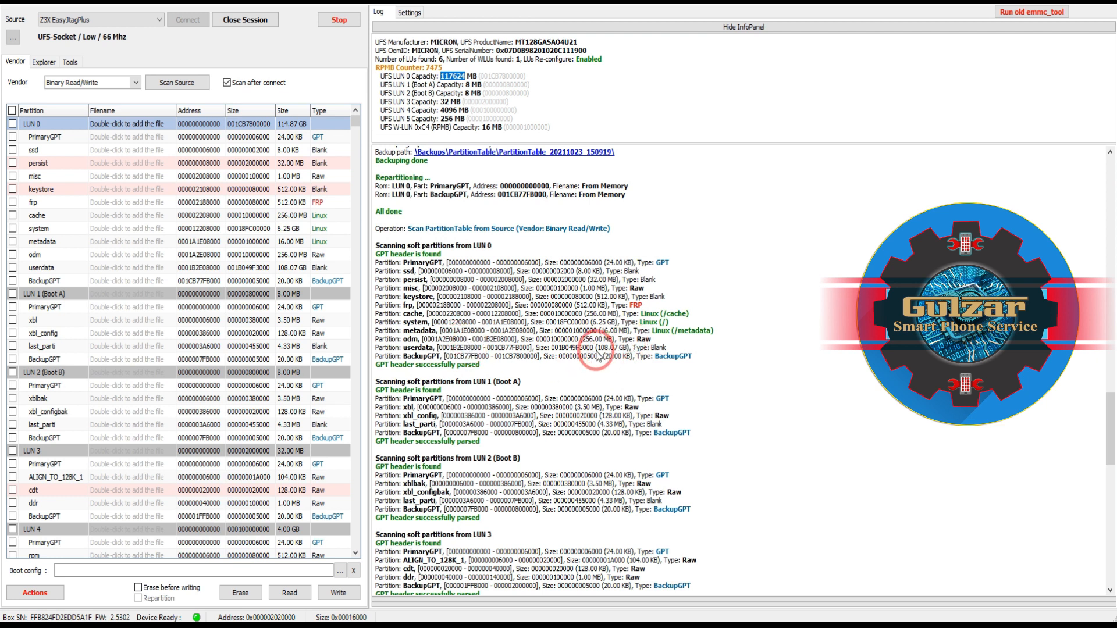
drag(598, 349, 628, 353)
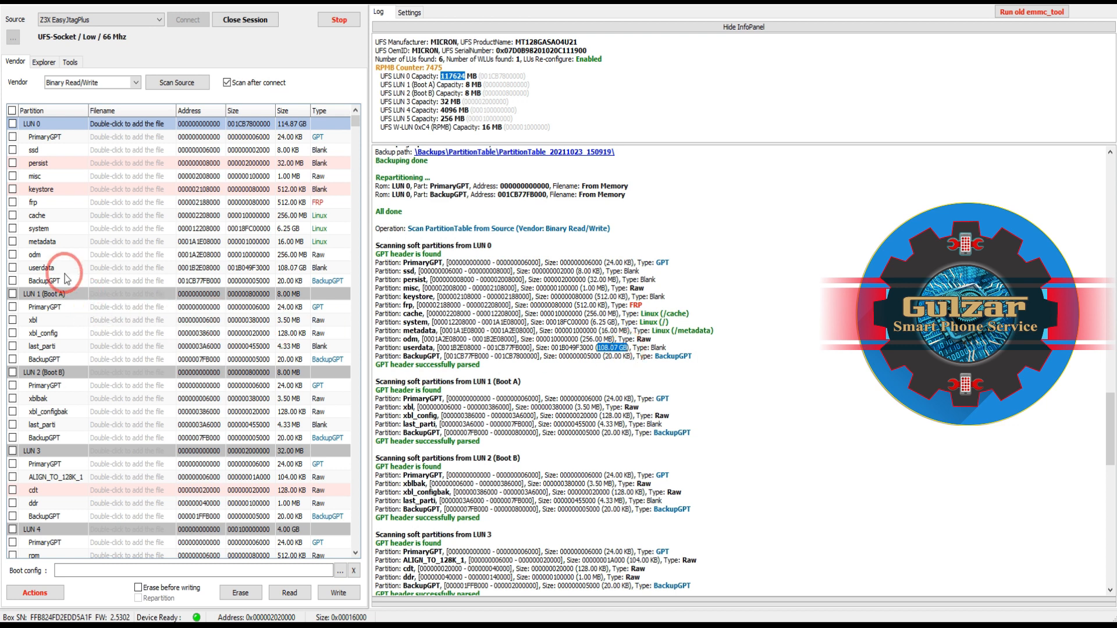
click(279, 269)
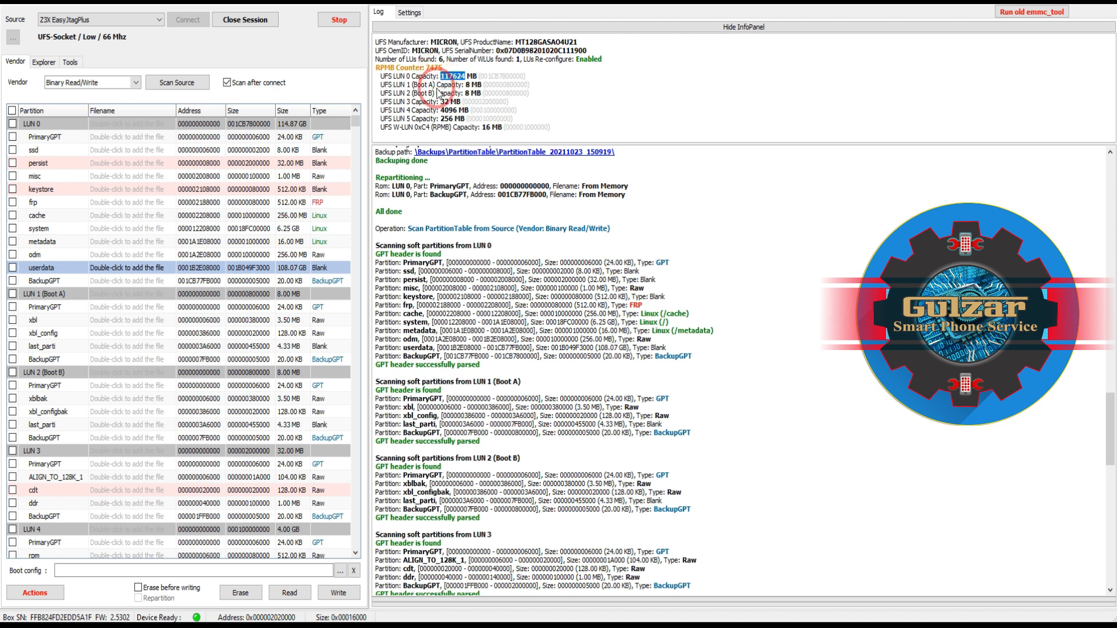
Reopen the resize settings for userdata on LUN 0 and check the partition size in Advanced mode.
right_click(138, 269)
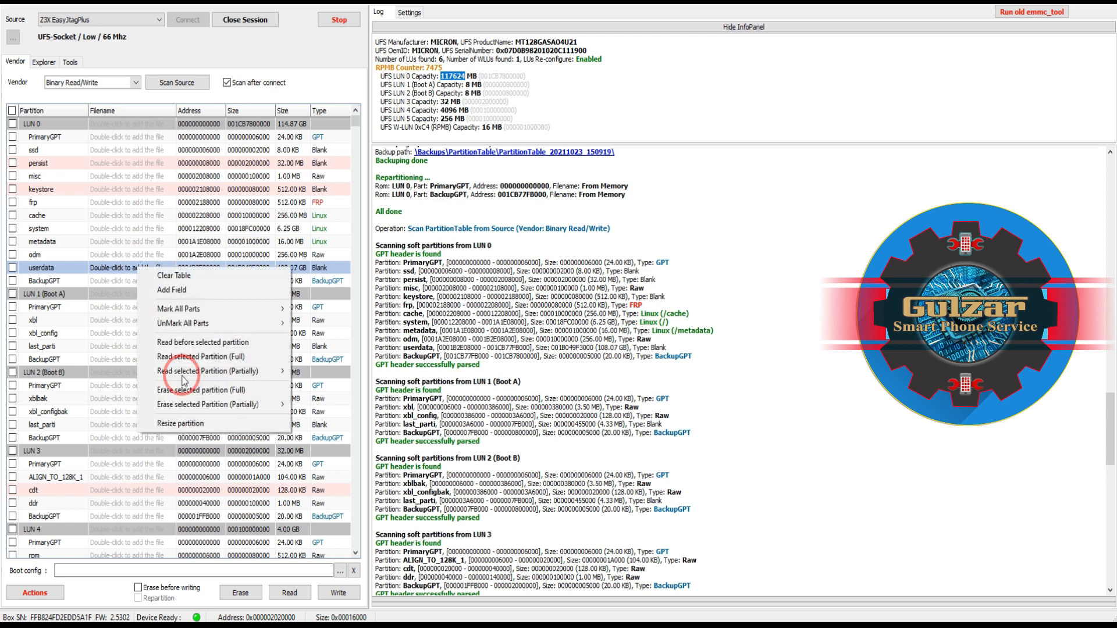
click(175, 423)
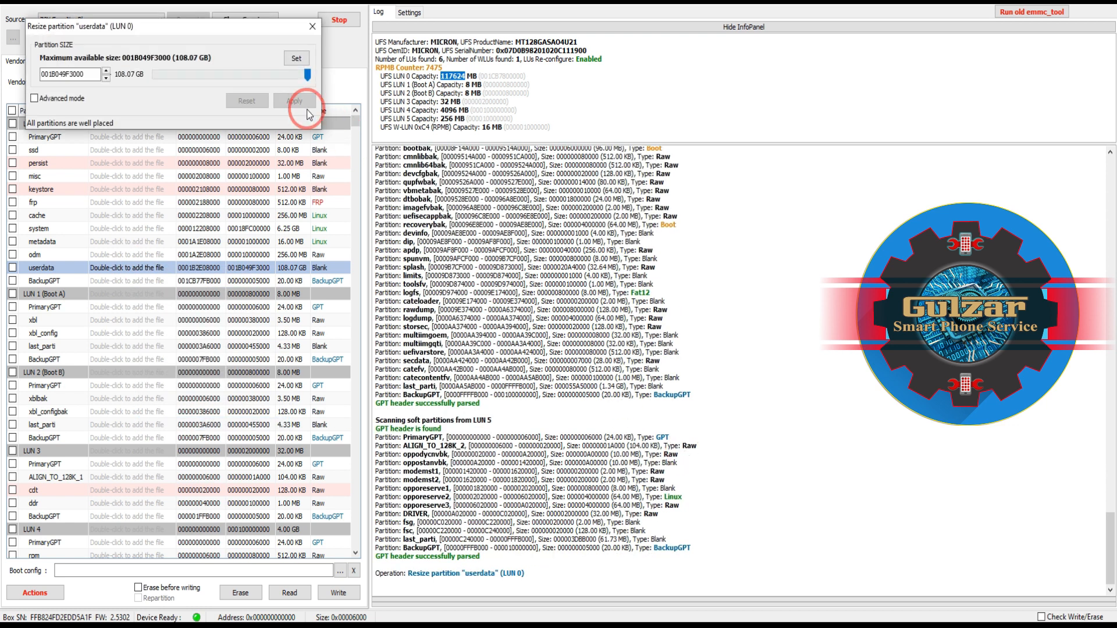
click(40, 102)
drag(152, 23, 525, 175)
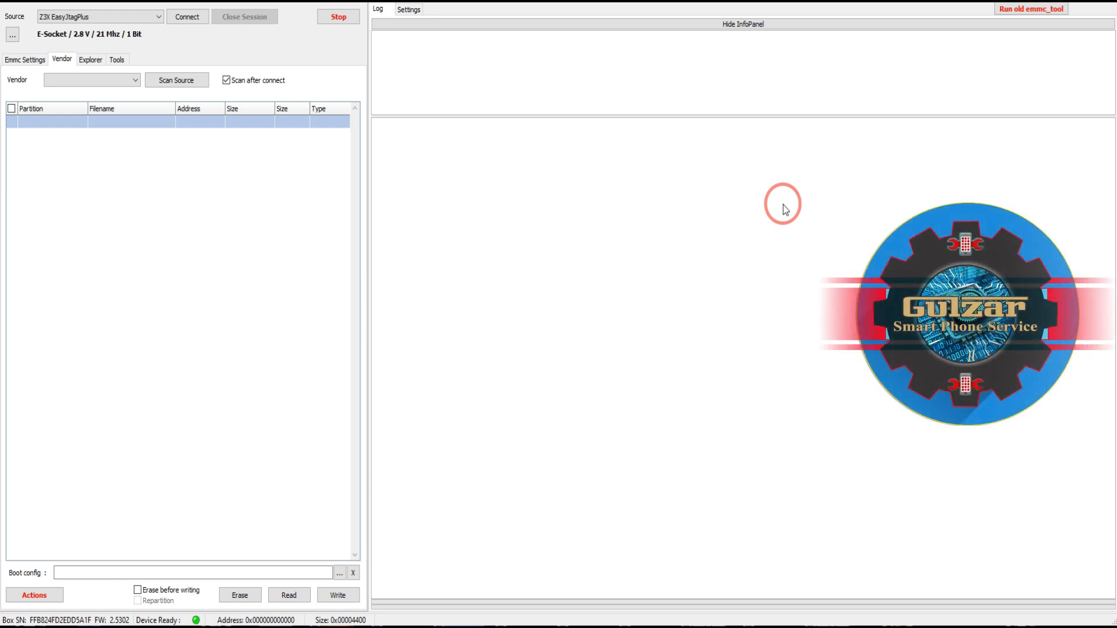
Scan the pins of the E-Socket connection and check the eMMC to connect it and load its partitions.
click(12, 35)
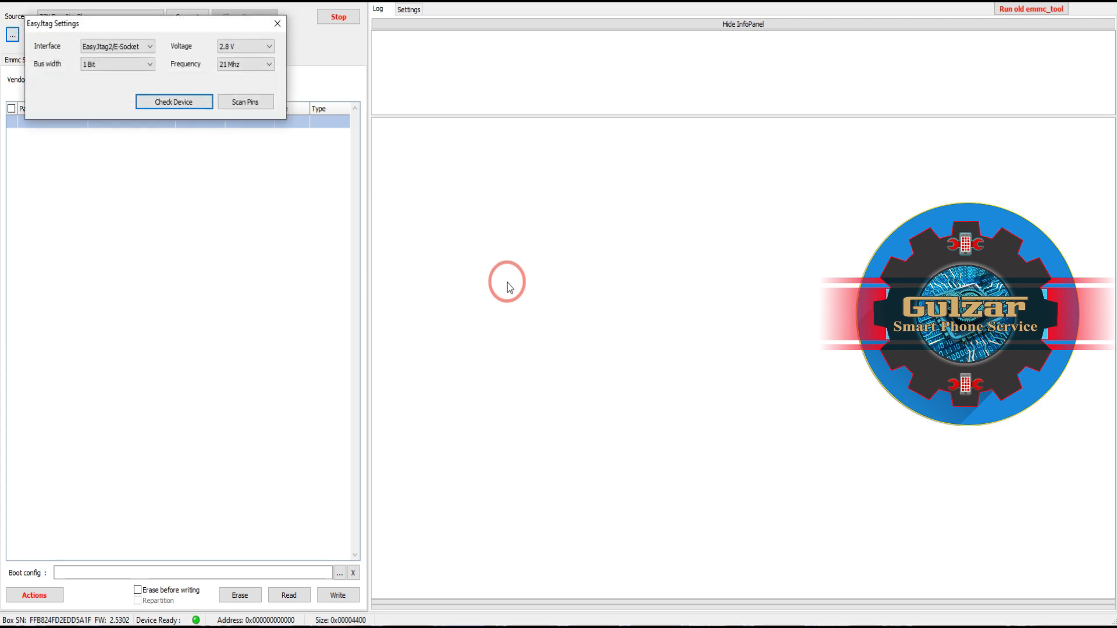
click(237, 105)
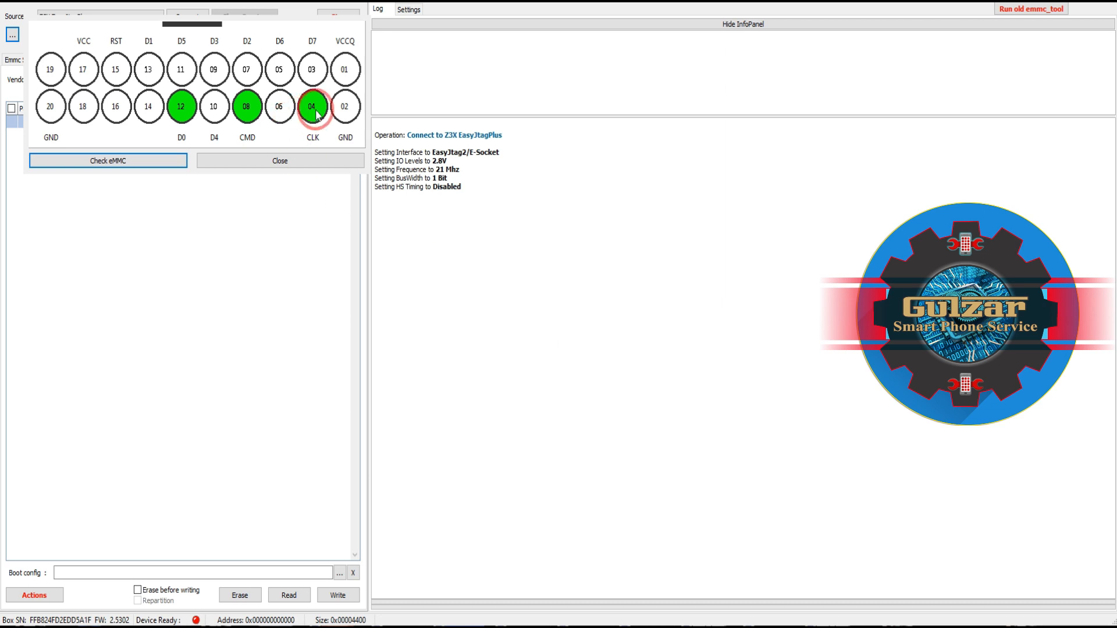
click(144, 162)
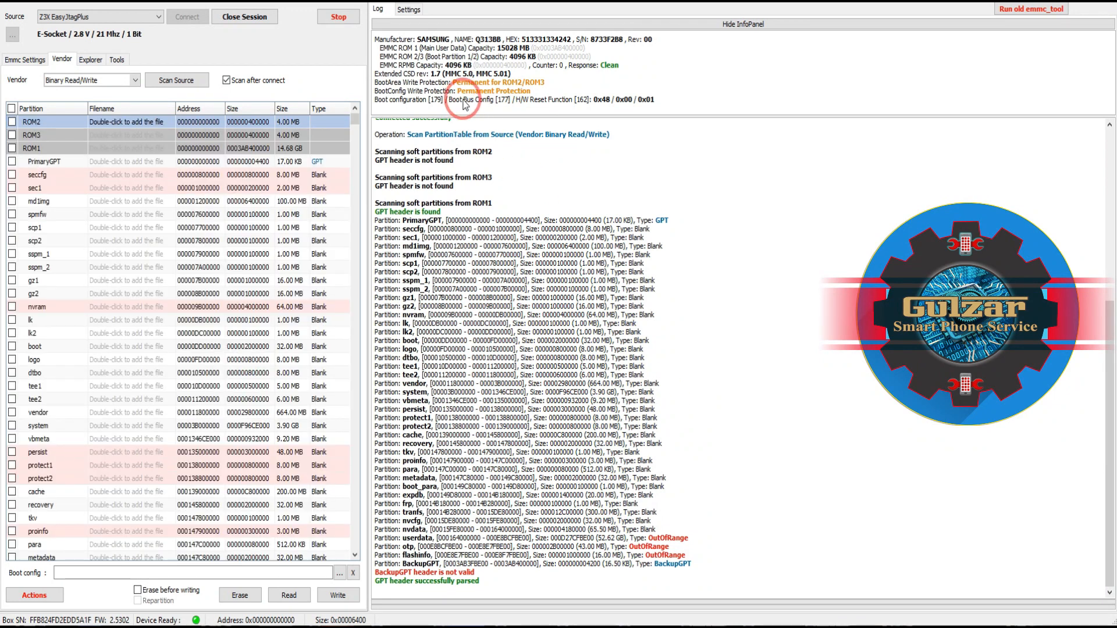
Compare the eMMC ROM1 capacity with the userdata partition size in the log and in the partition table.
double_click(504, 49)
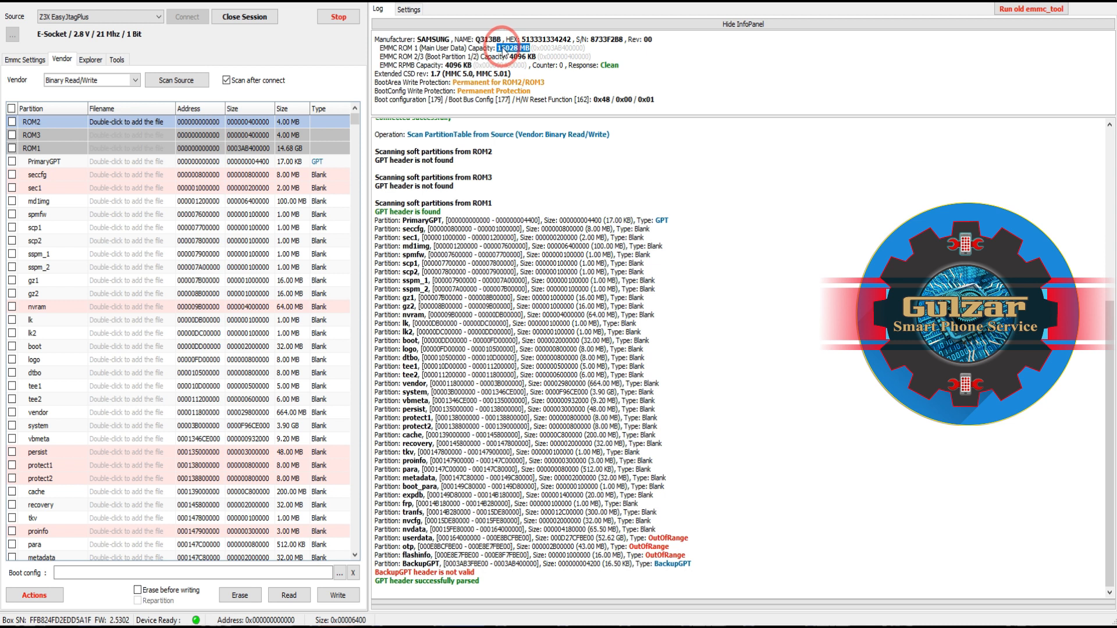
drag(601, 541, 616, 545)
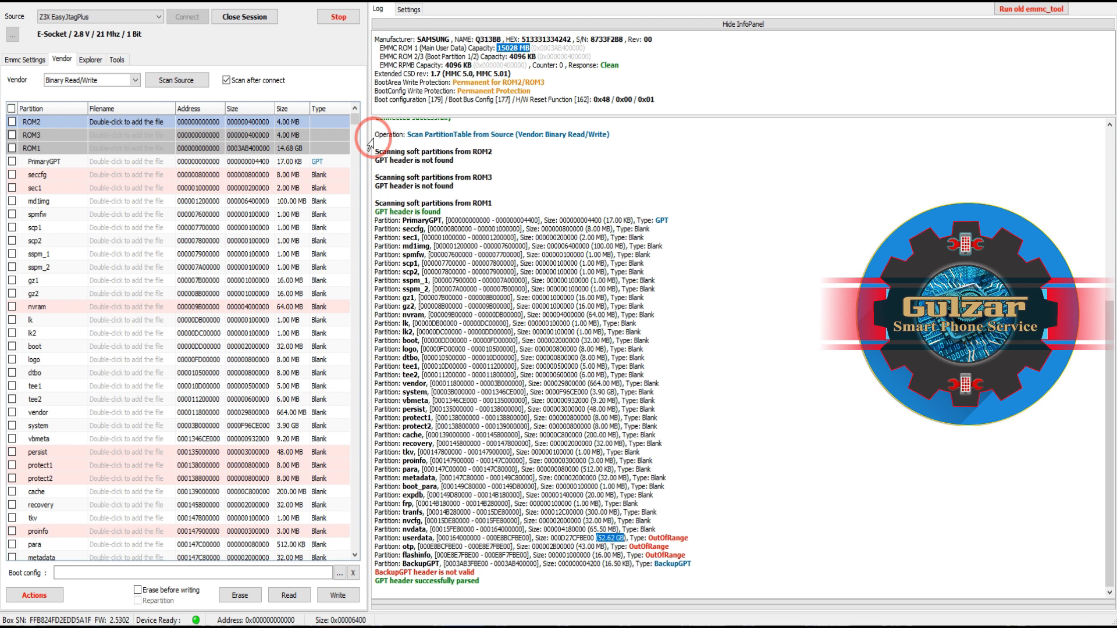
drag(354, 123, 367, 314)
scroll(291, 529, down, 3)
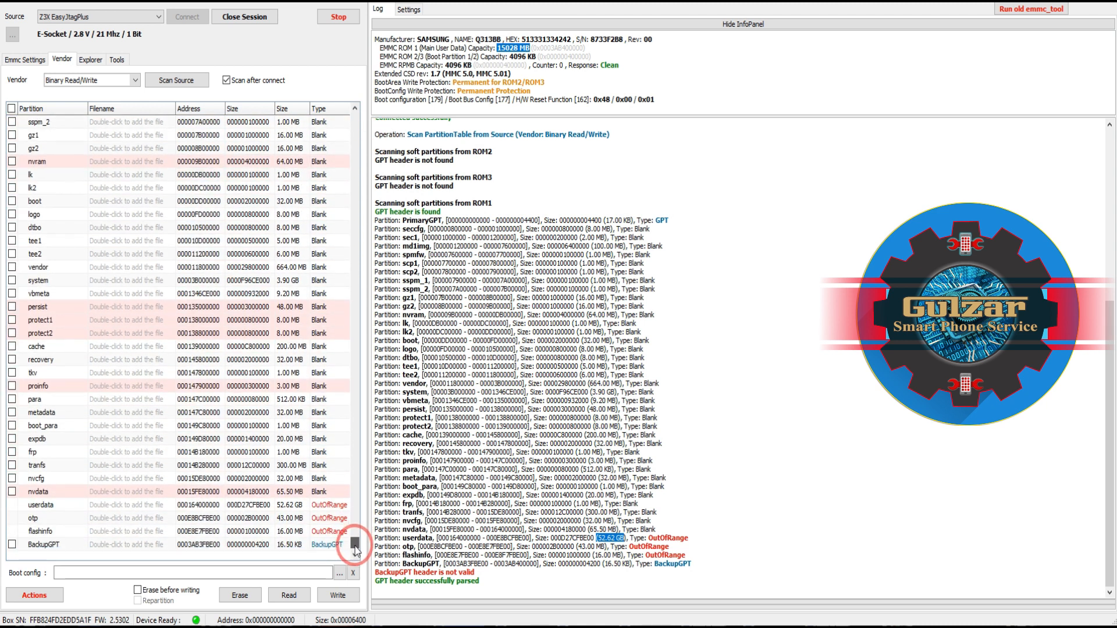
click(277, 506)
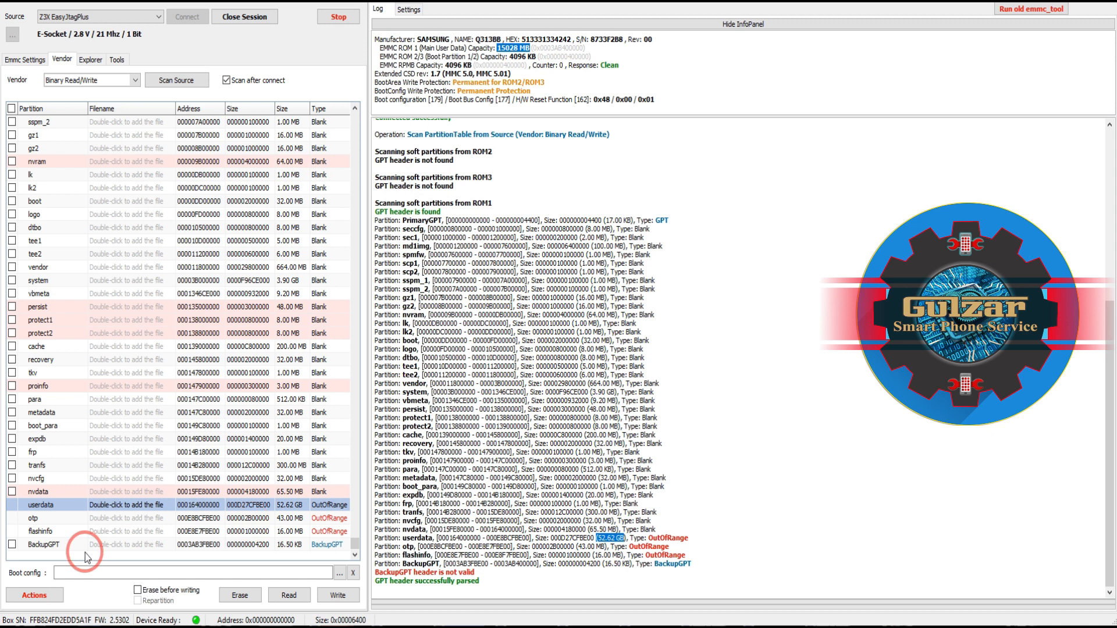
Open the resize settings for the userdata partition on ROM1, check its partition size and enable Advanced mode.
right_click(96, 510)
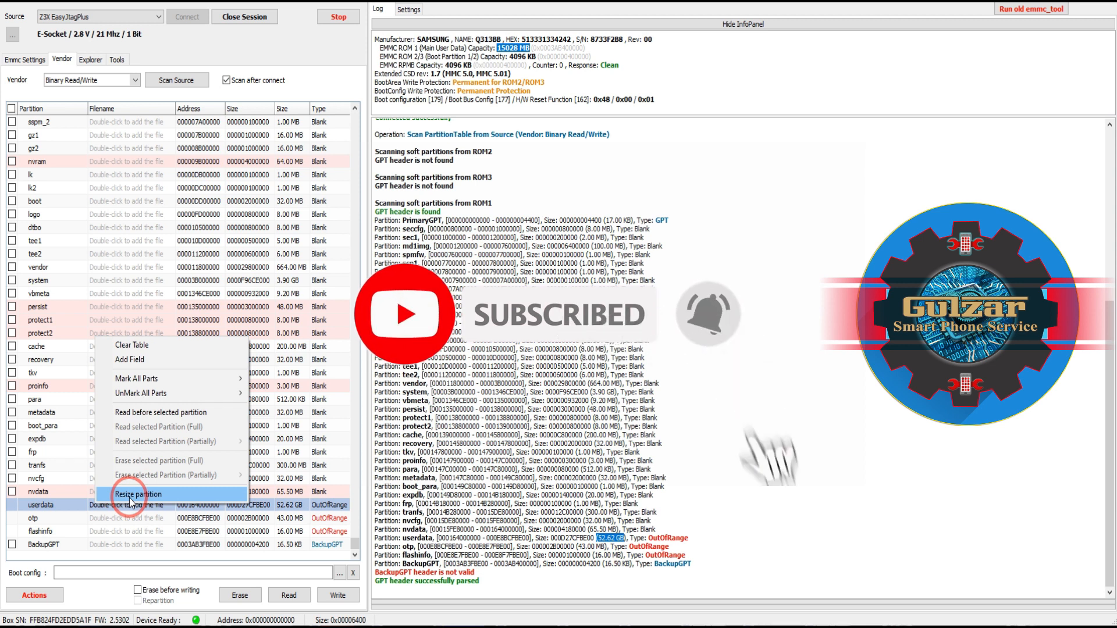
click(129, 495)
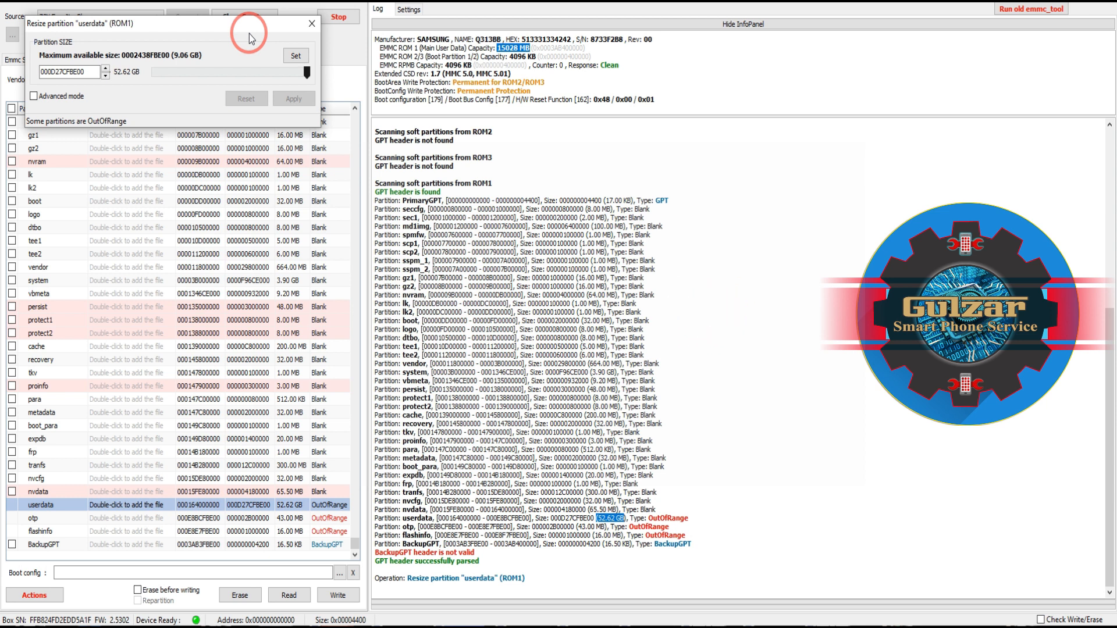
drag(249, 34, 637, 249)
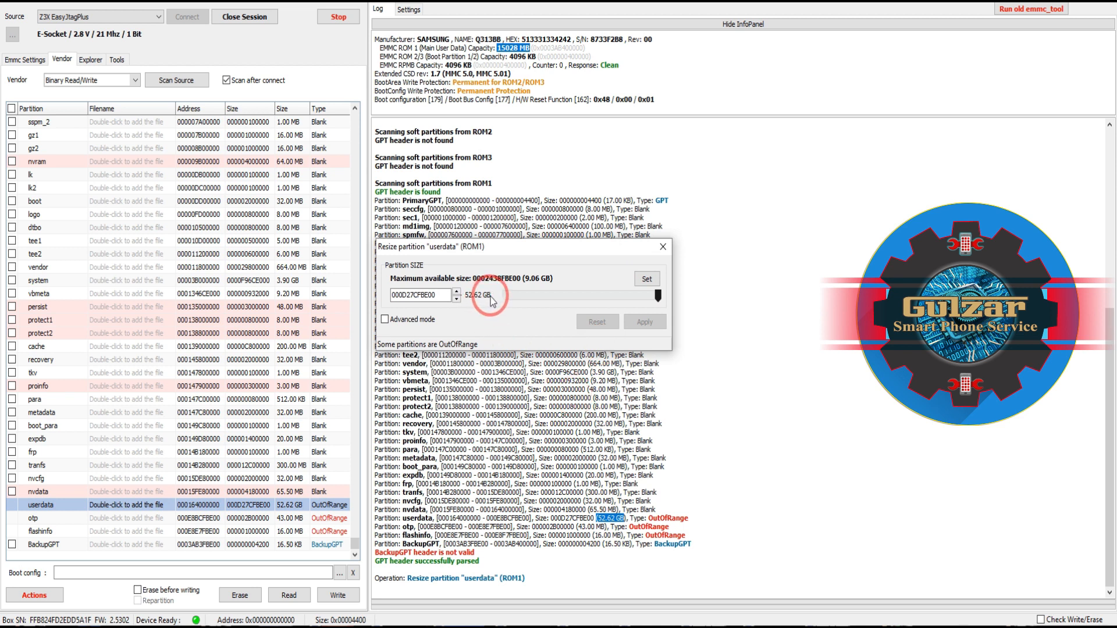
drag(431, 294, 364, 294)
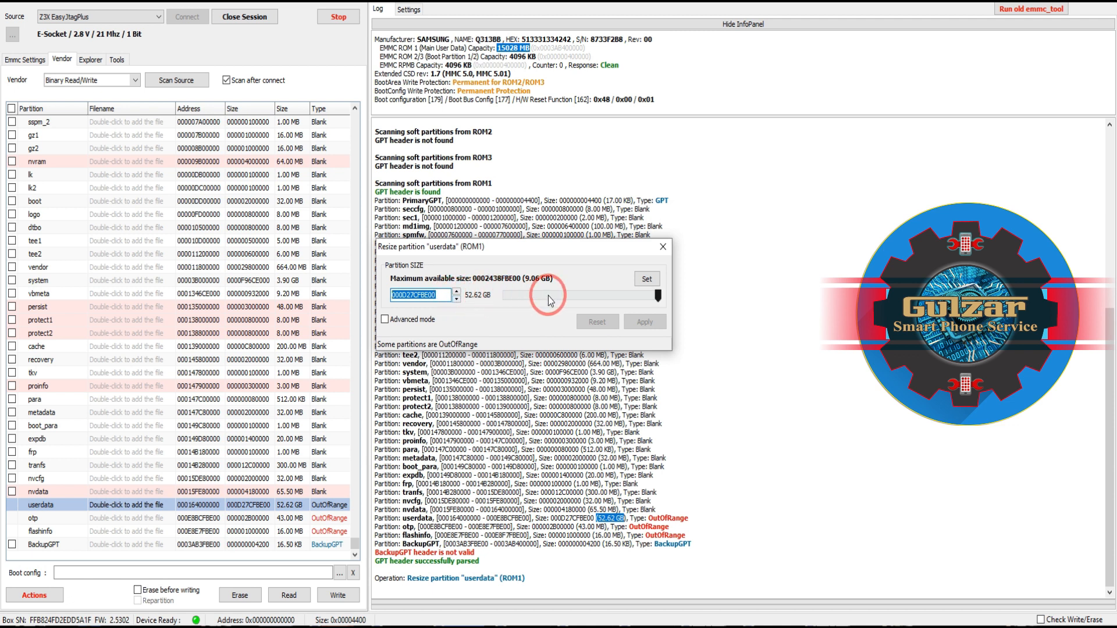
click(385, 320)
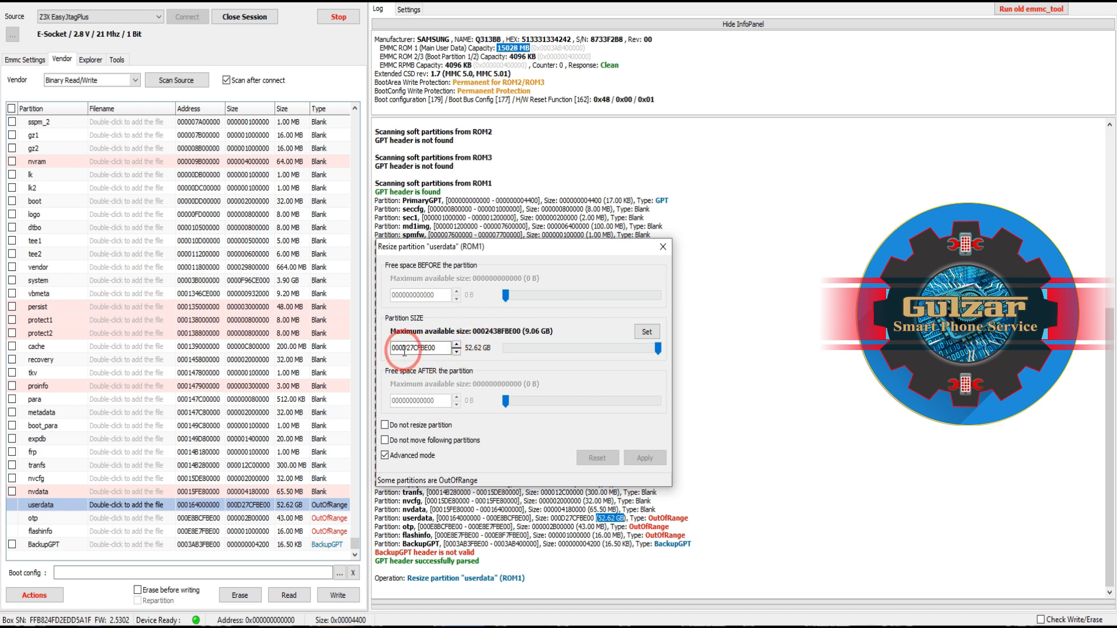
Set the userdata partition size to the maximum available 0002438FBE00 (9.06 GB) and apply the resize to the eMMC.
drag(400, 348, 459, 350)
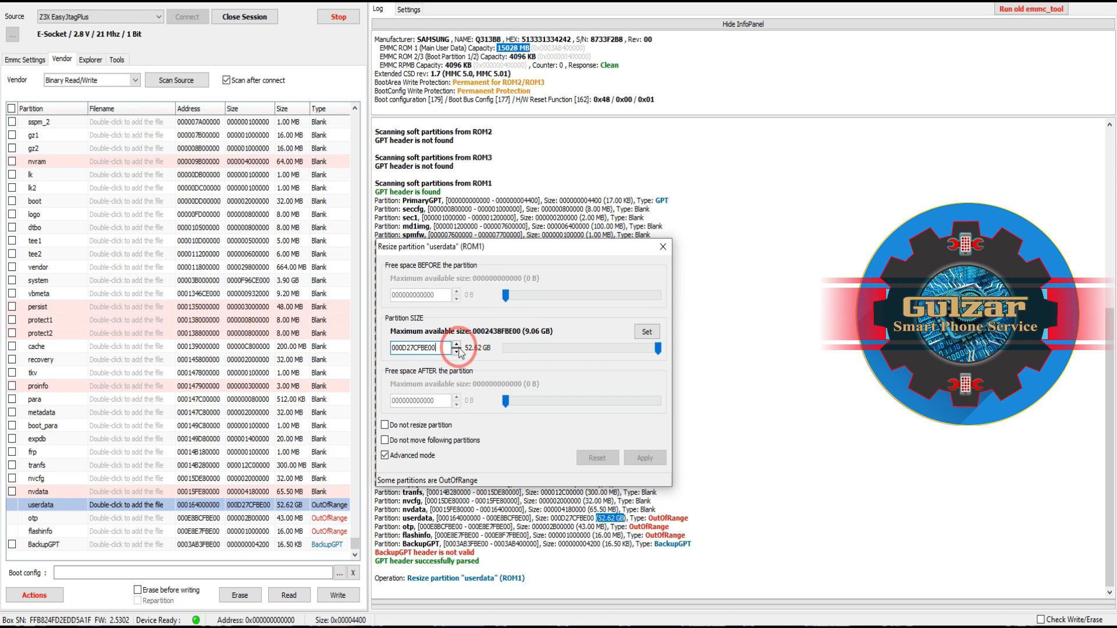
double_click(390, 349)
click(649, 338)
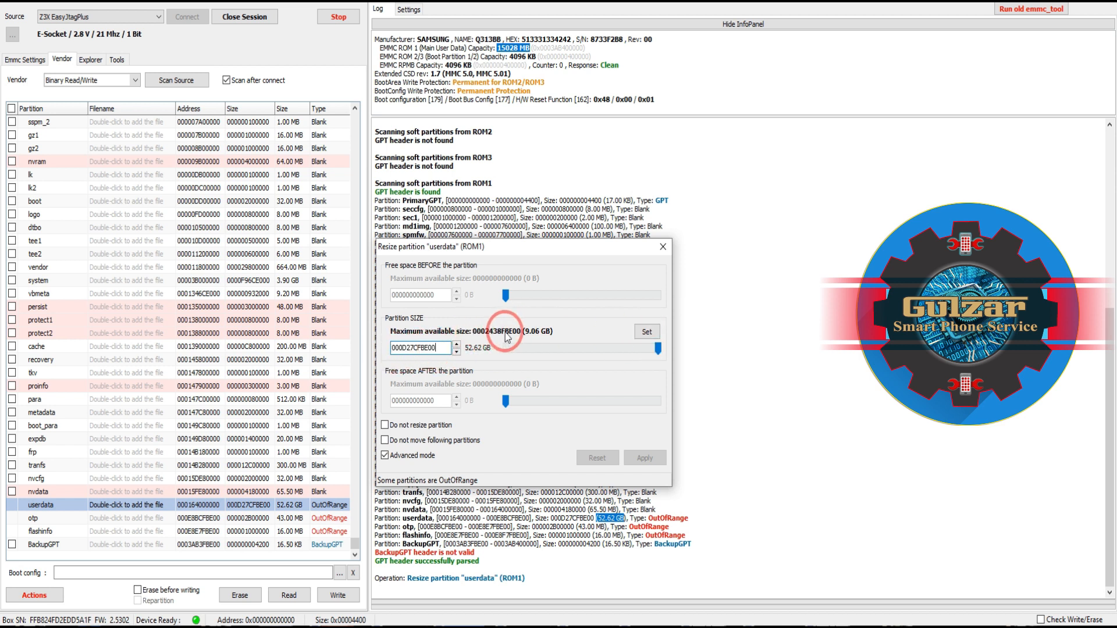
click(646, 330)
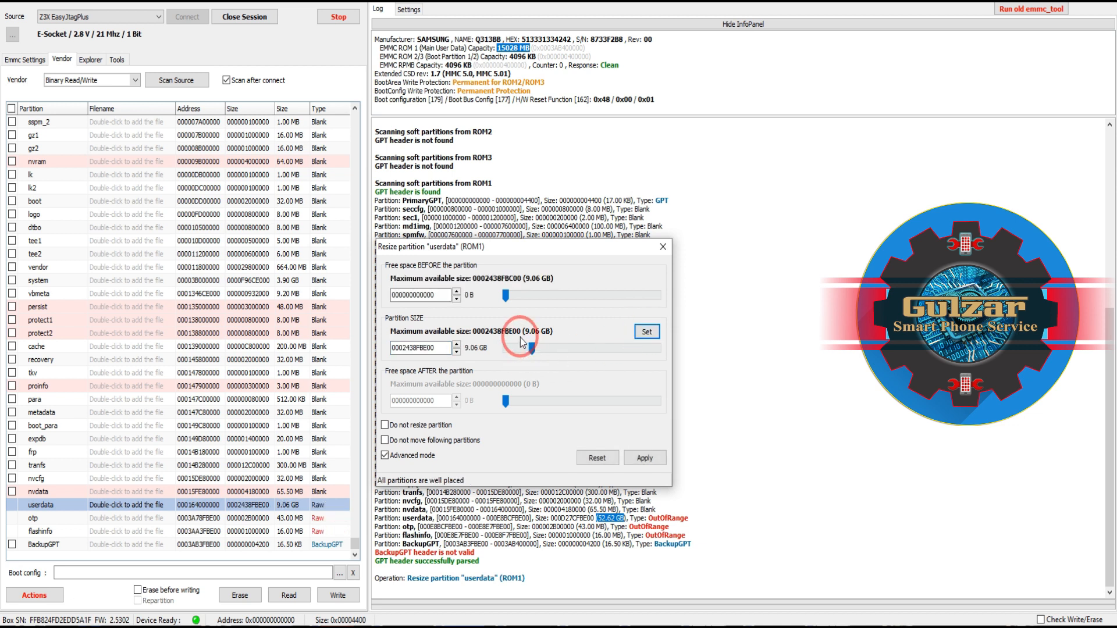
drag(452, 348, 365, 350)
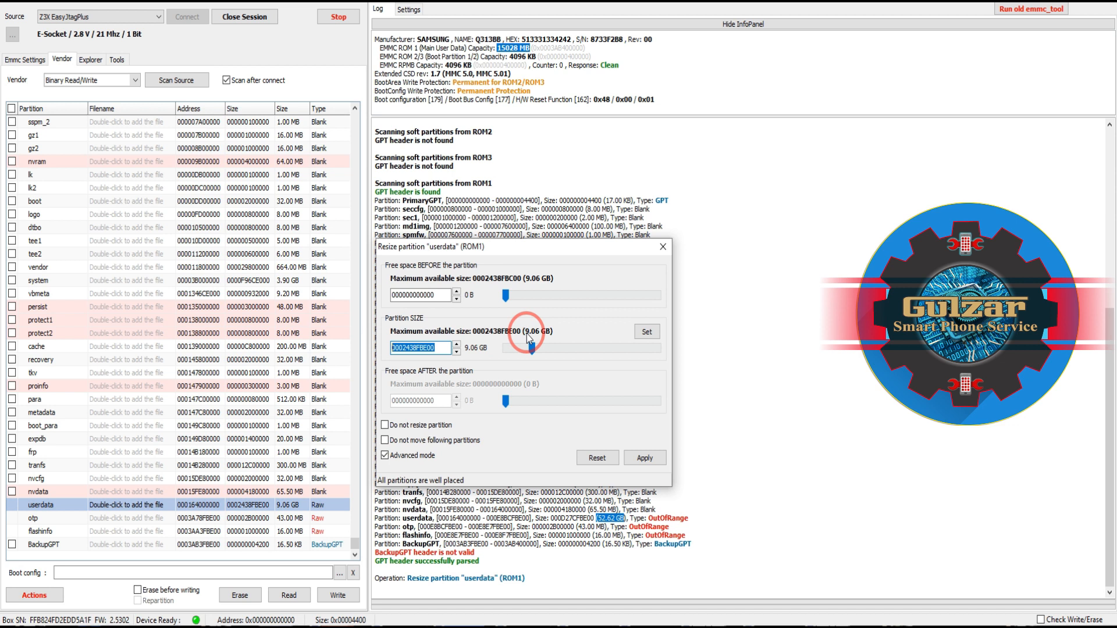
click(639, 459)
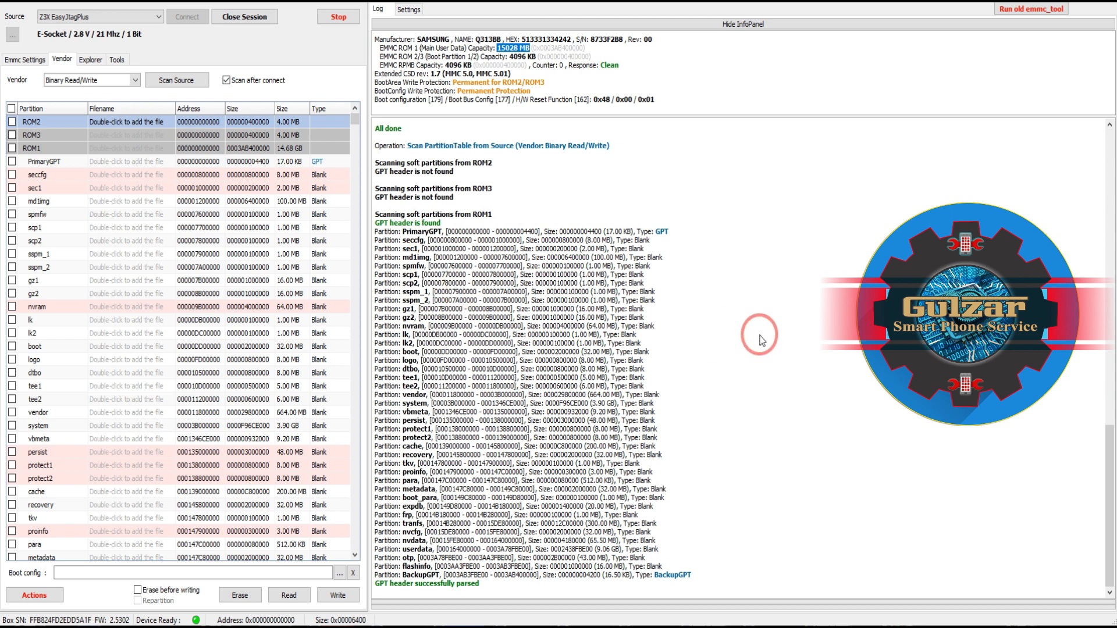
Check the userdata size in the rescanned partition table and in the log, and close the eMMC session.
drag(354, 121, 384, 563)
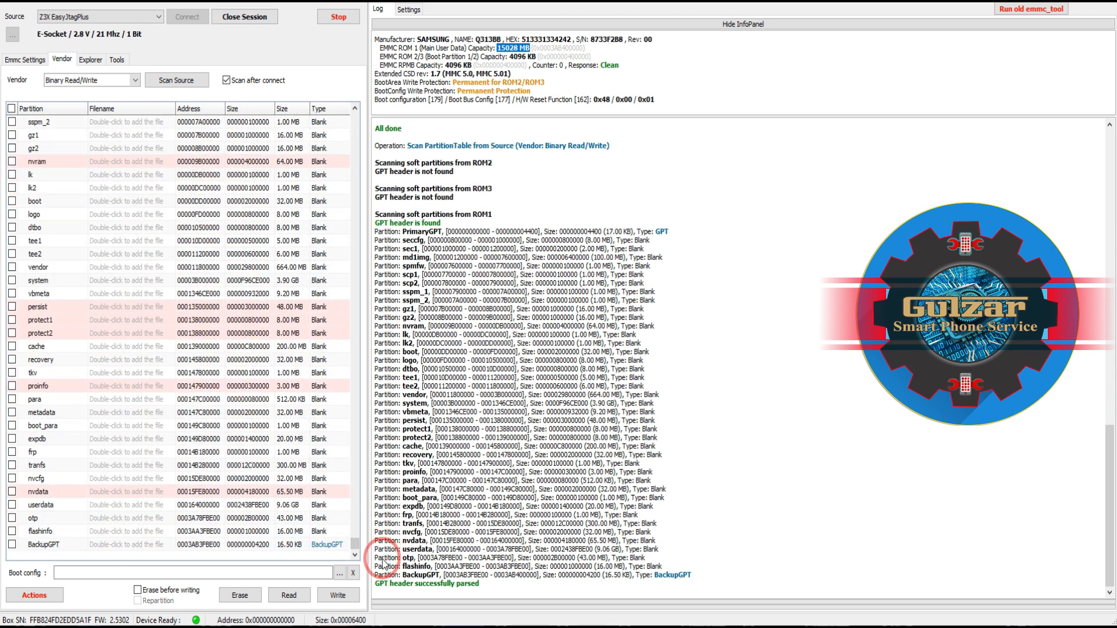
click(13, 505)
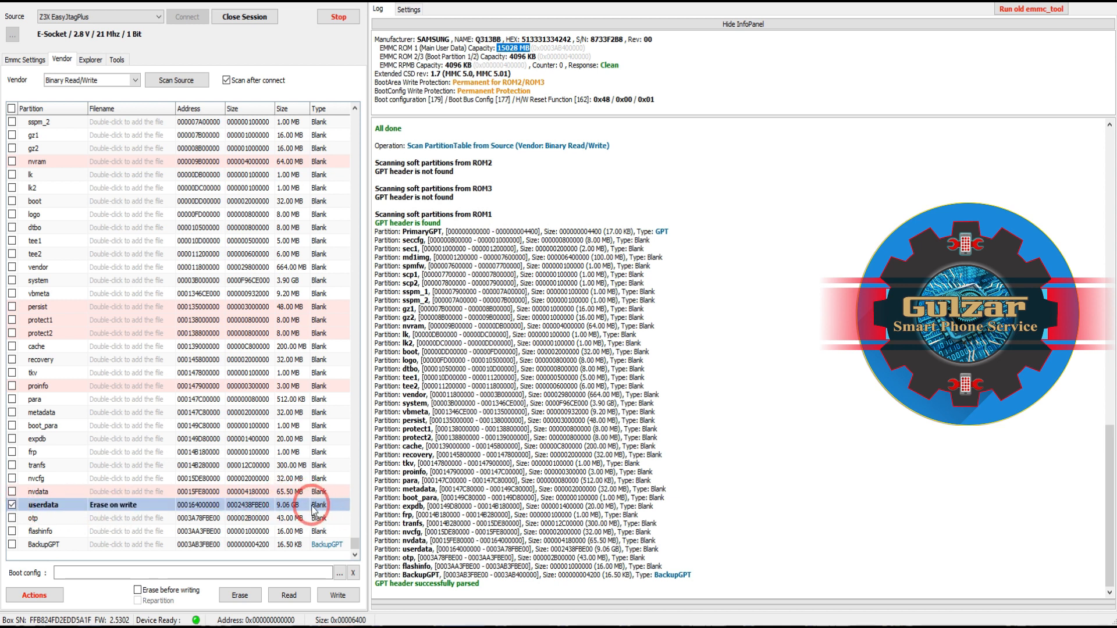
drag(594, 549, 617, 550)
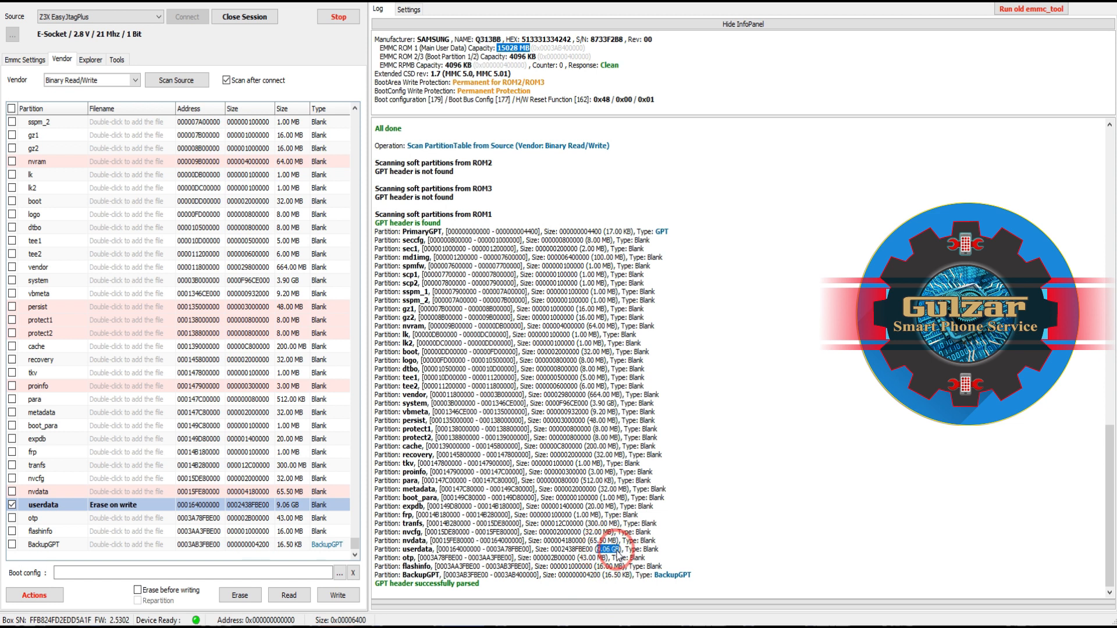
click(739, 251)
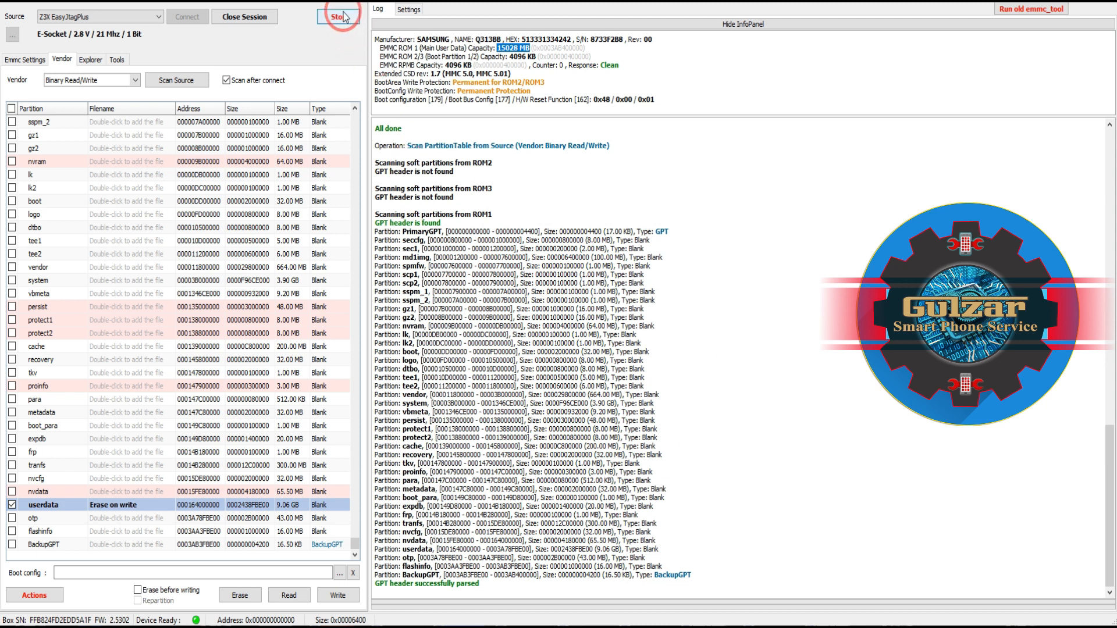
click(251, 17)
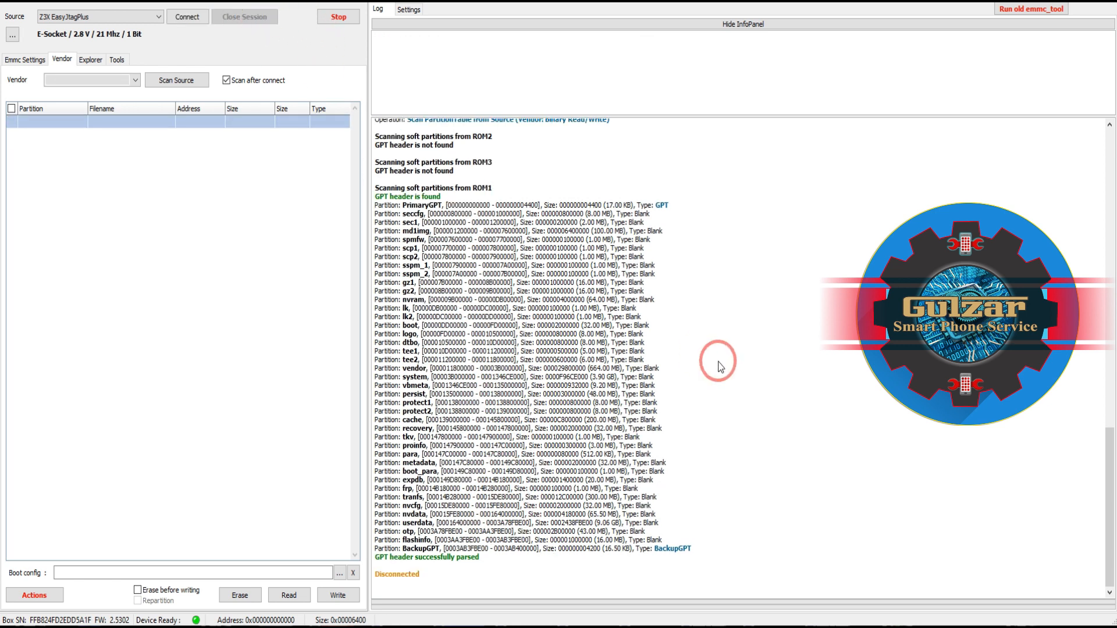